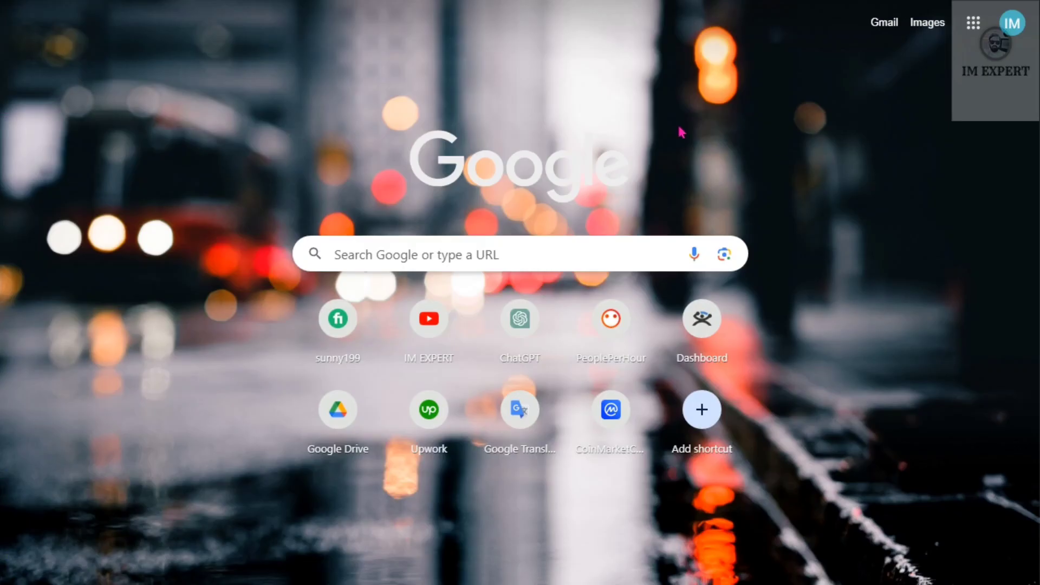
Step: Search Google for "fbr iris login" and open the IRIS 2.0 - FBR website
left_click(423, 250)
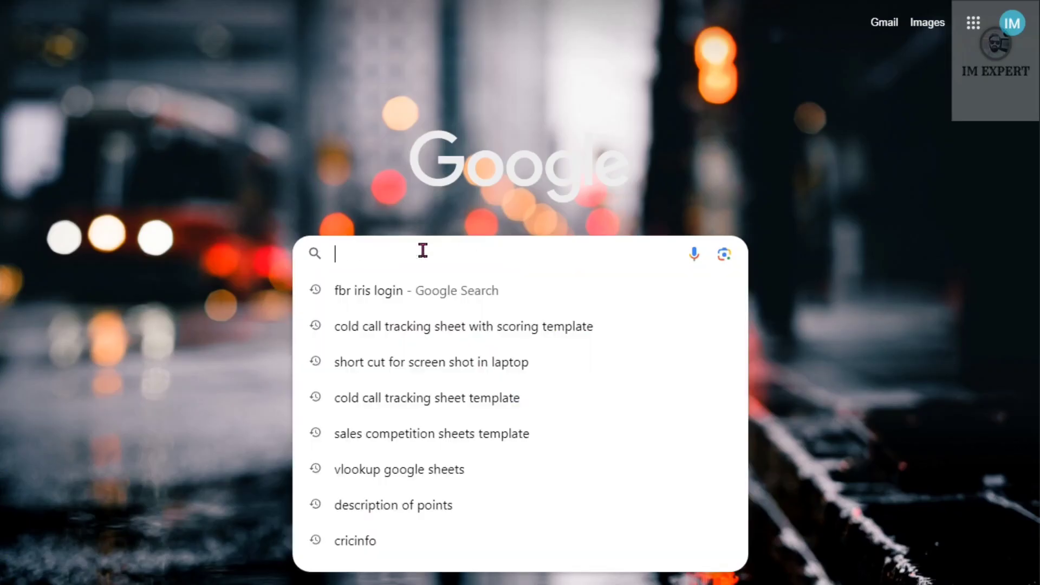
type("fbr iris login")
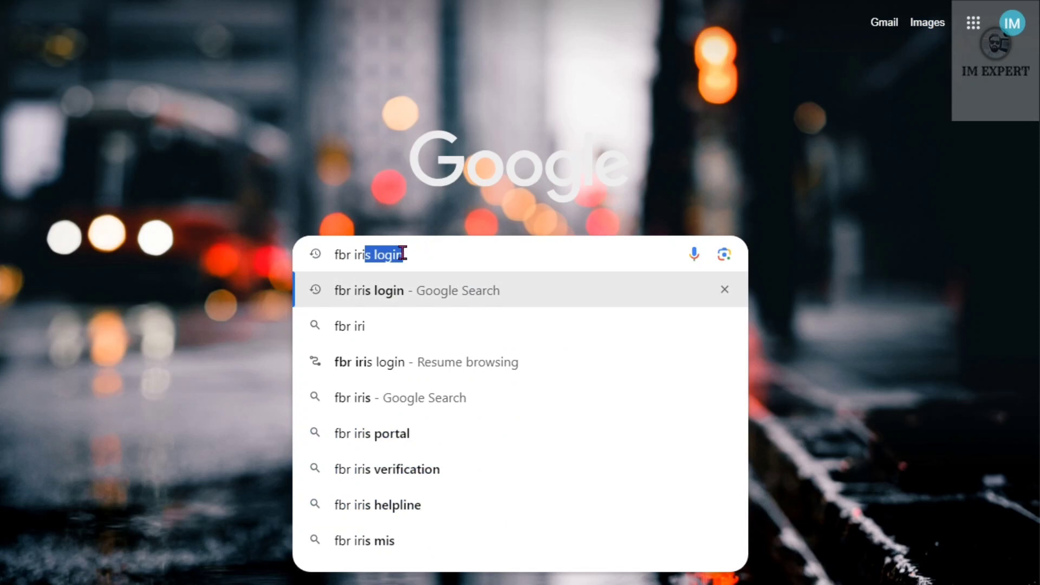
left_click(390, 299)
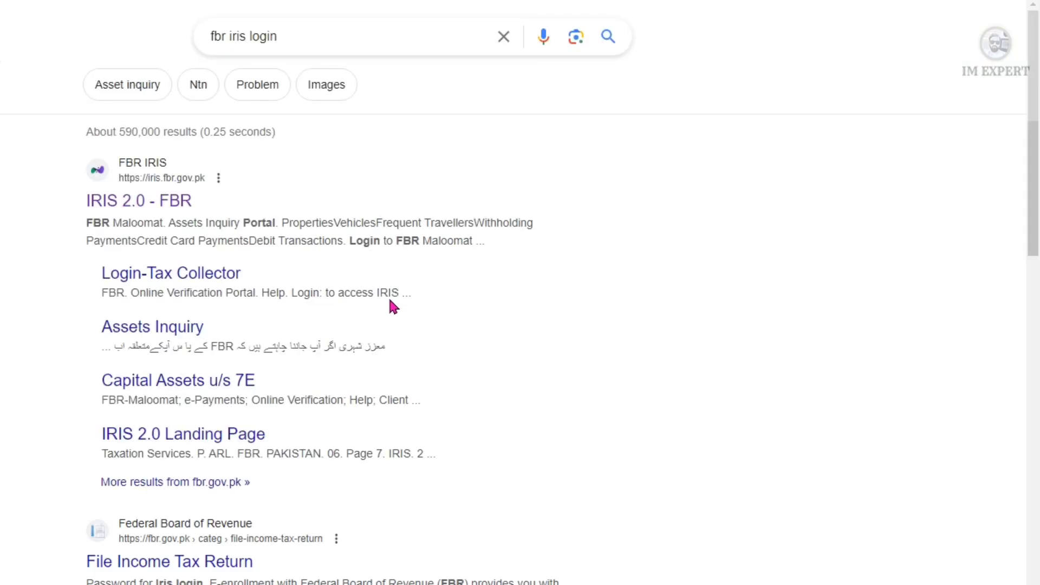
left_click(171, 206)
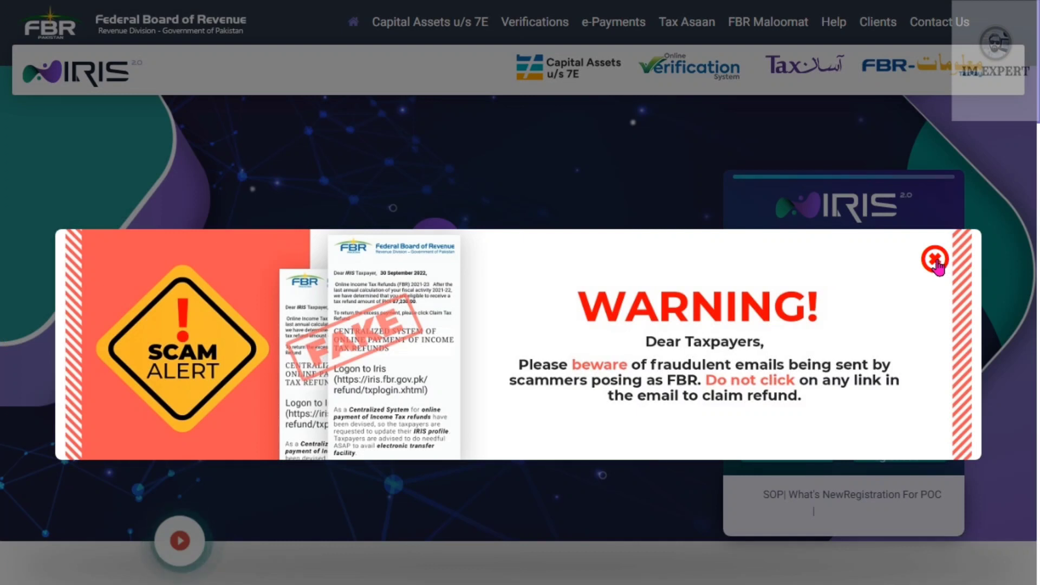
Step: Dismiss the scam warning and log in to IRIS with the prefilled credentials
left_click(935, 261)
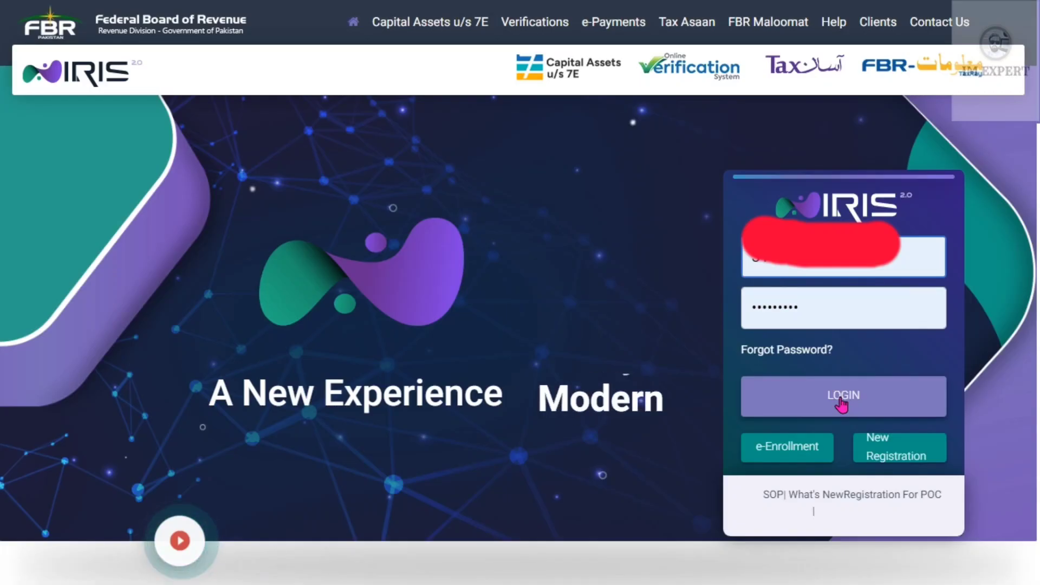
left_click(842, 401)
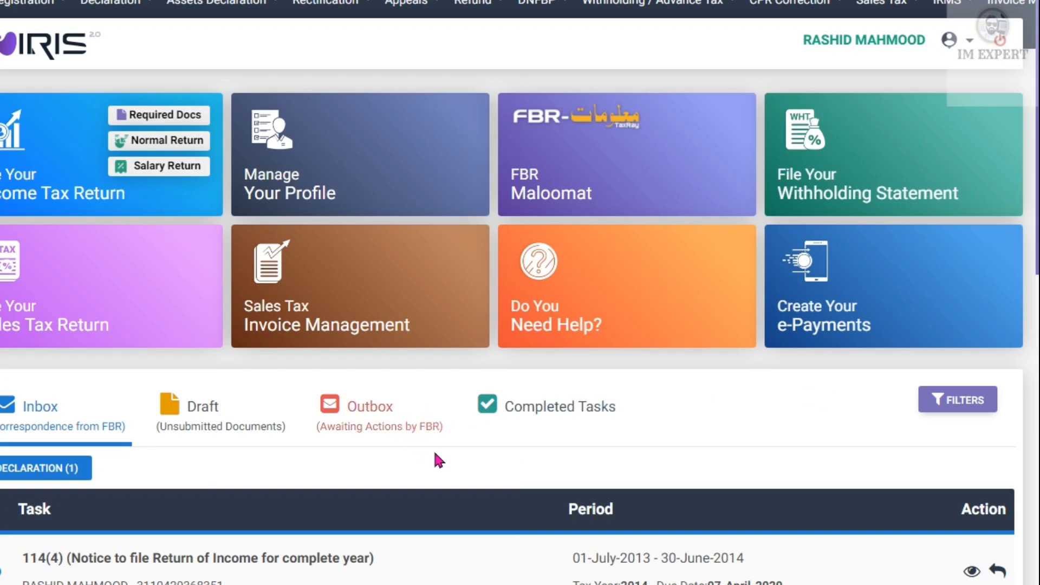
Step: Open the 114(1) return for tax year 2023 from the declarations among the completed tasks
left_click(529, 415)
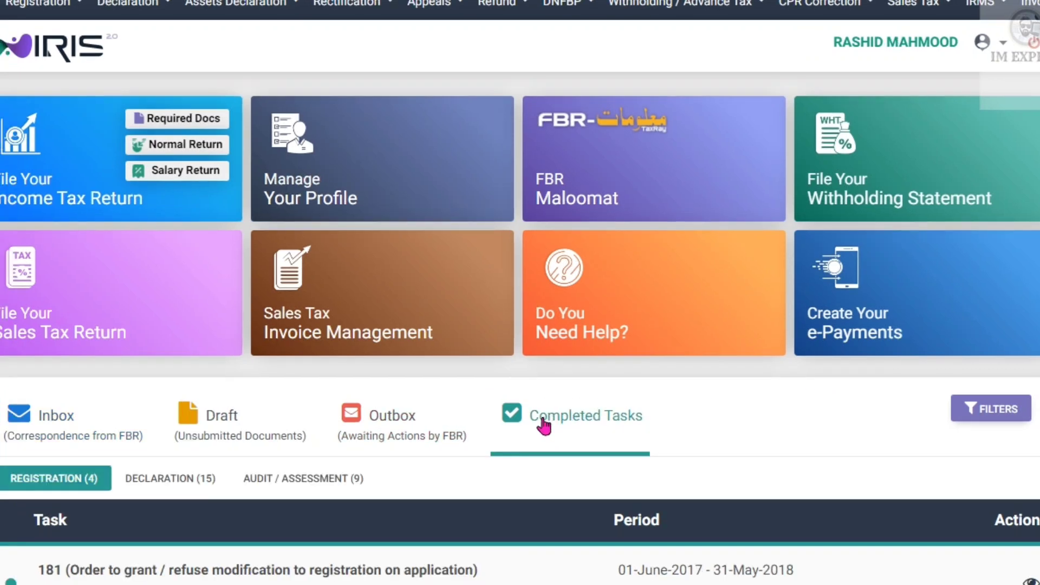
left_click(166, 479)
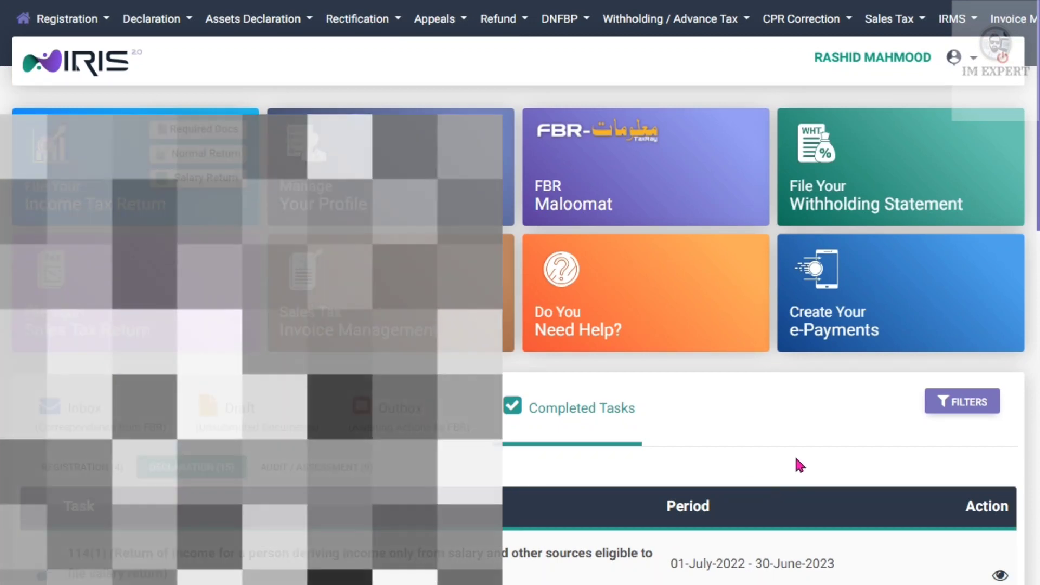
scroll(795, 460, "down", 3)
scroll(800, 465, "down", 6)
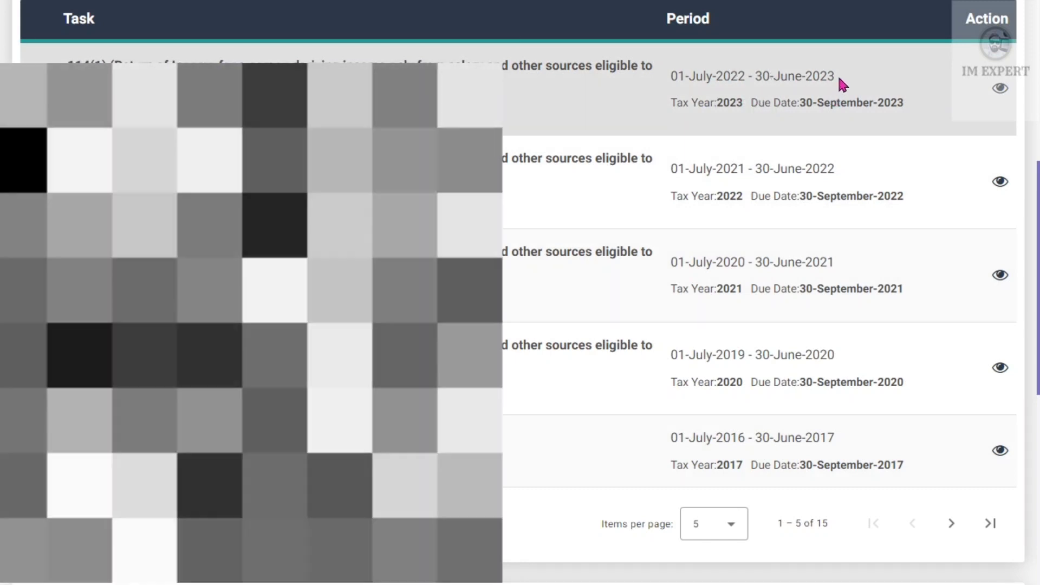
left_click_drag(838, 74, 670, 74)
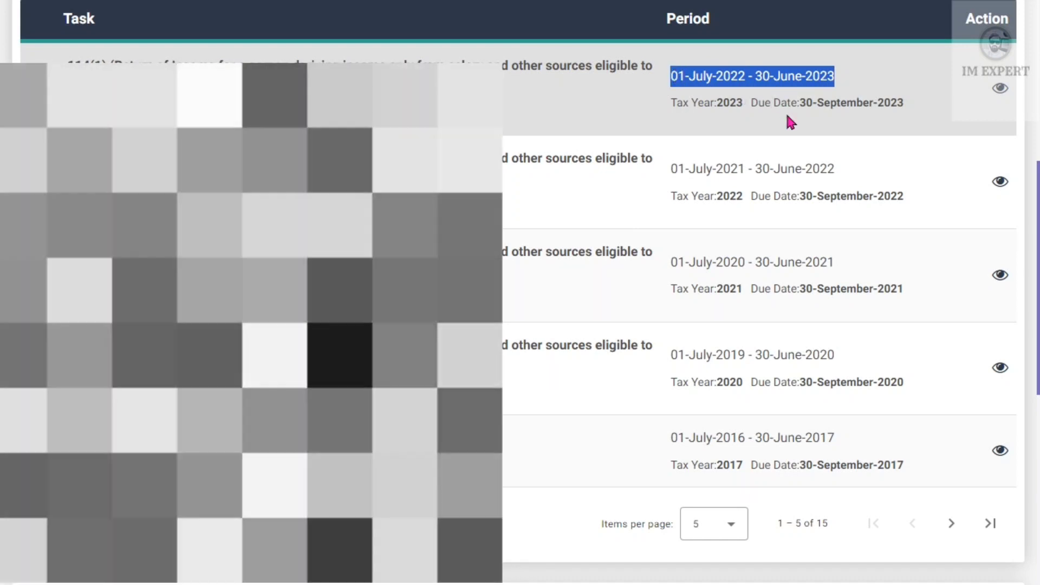
left_click(785, 112)
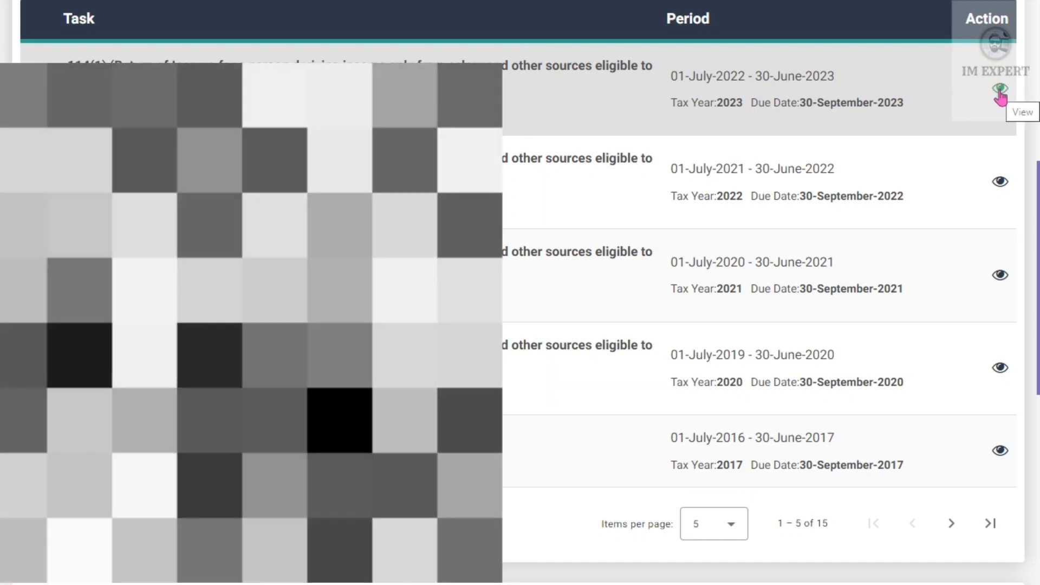
left_click(999, 91)
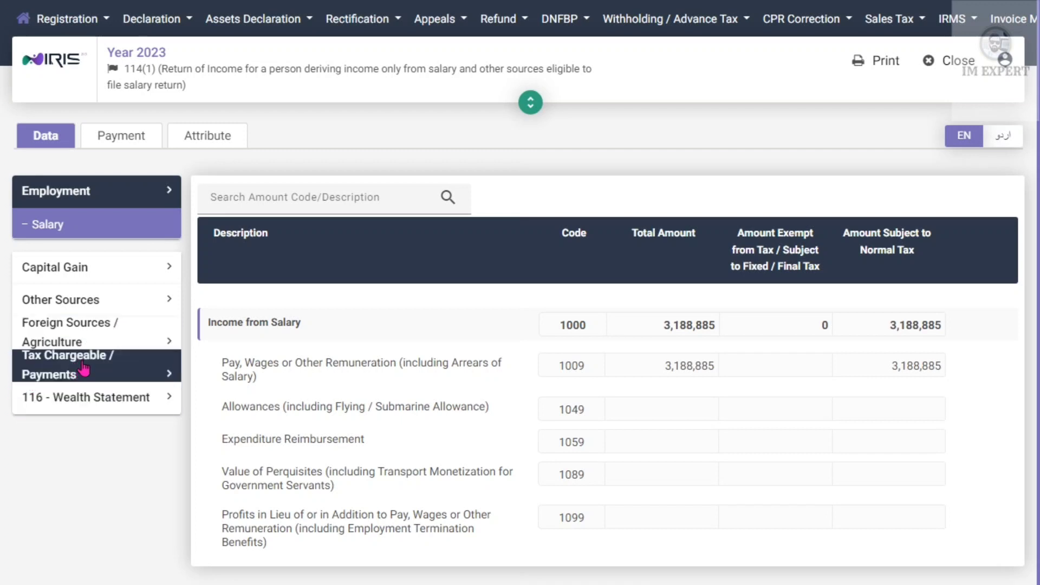
Step: Check the Refundable Income Tax in the Computations of the 2023 return's Tax Chargeable / Payments section and close the return
left_click(150, 368)
scroll(97, 487, "down", 1)
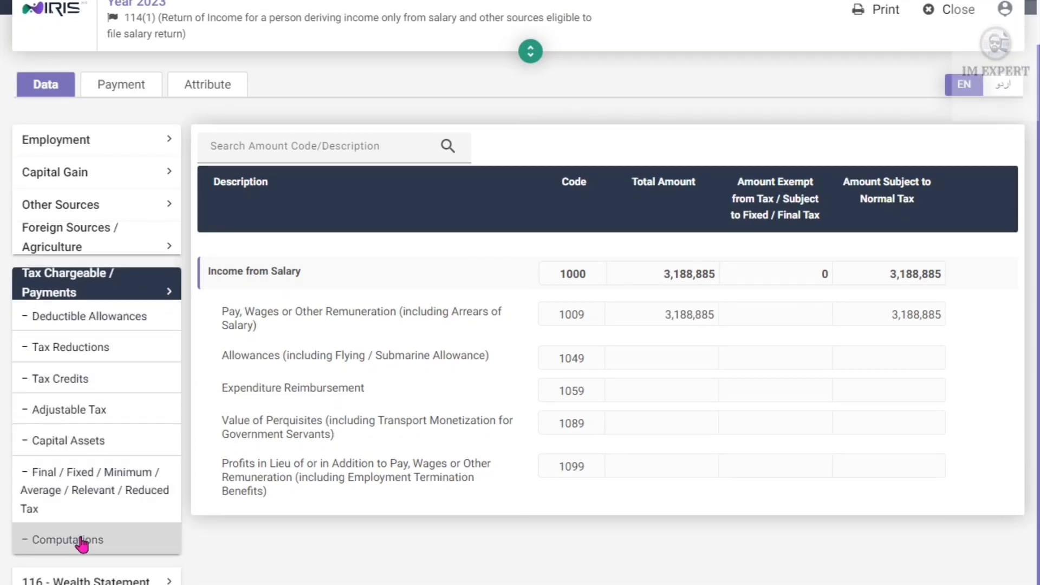
left_click(81, 542)
scroll(798, 336, "down", 6)
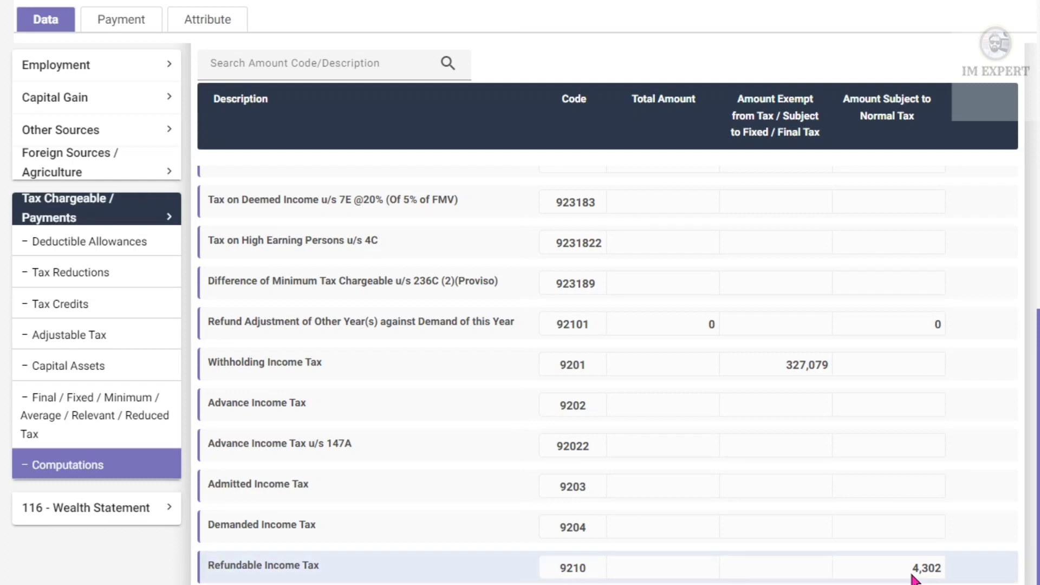
left_click_drag(911, 567, 940, 572)
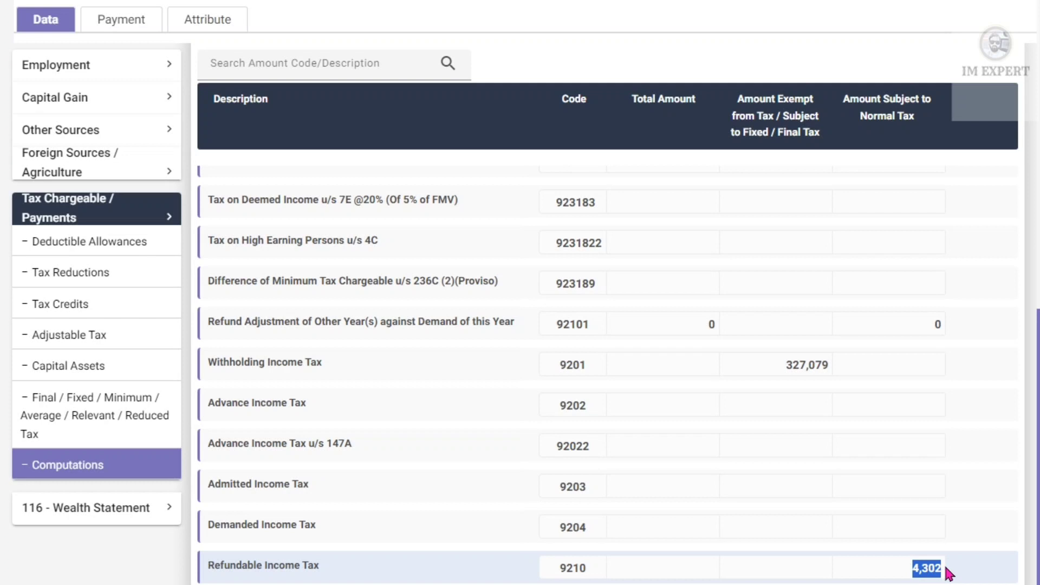
left_click(962, 578)
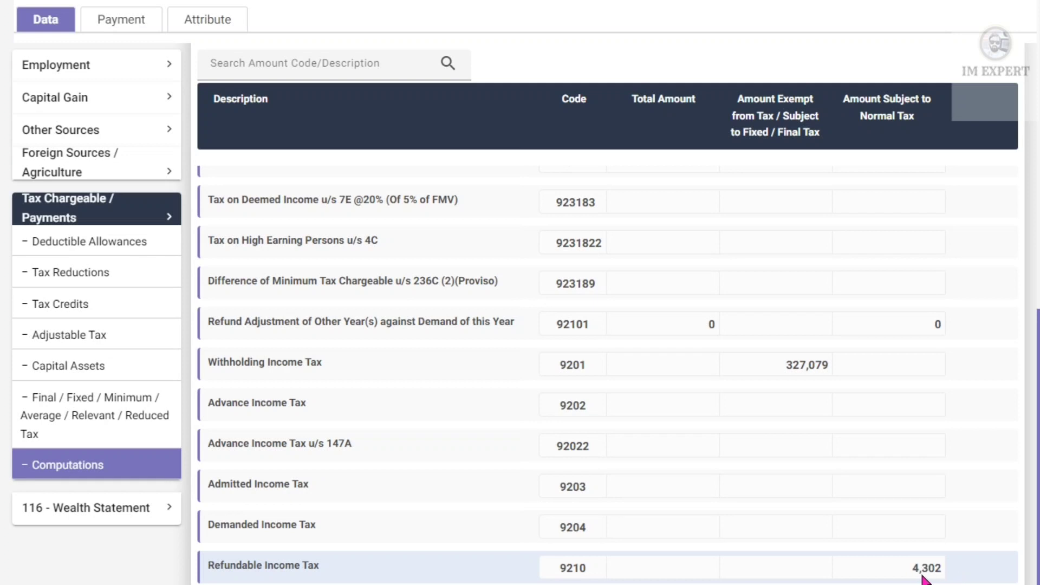
scroll(924, 580, "up", 15)
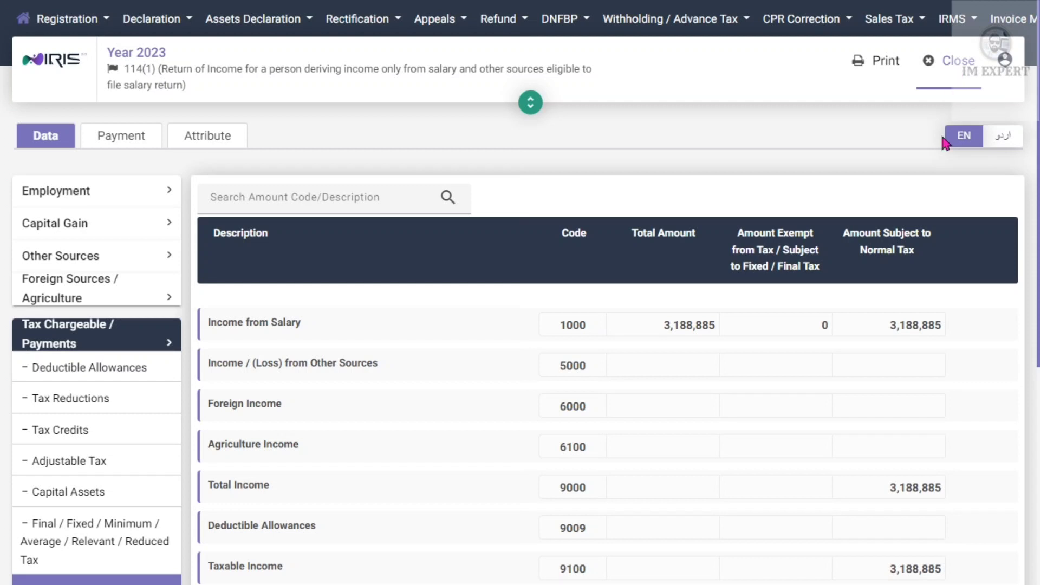
scroll(732, 400, "down", 5)
scroll(761, 412, "down", 3)
left_click(950, 66)
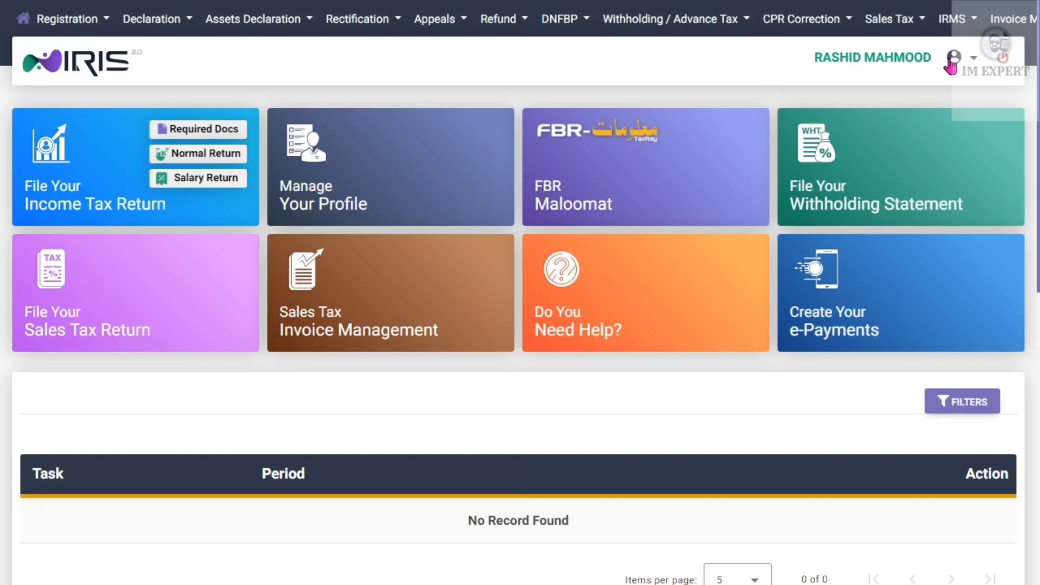
Step: Start a 170 (Application for Refund of Tax Paid in Excess) for the tax period 01-JUL-2022 - 30-JUN-2023
left_click(524, 23)
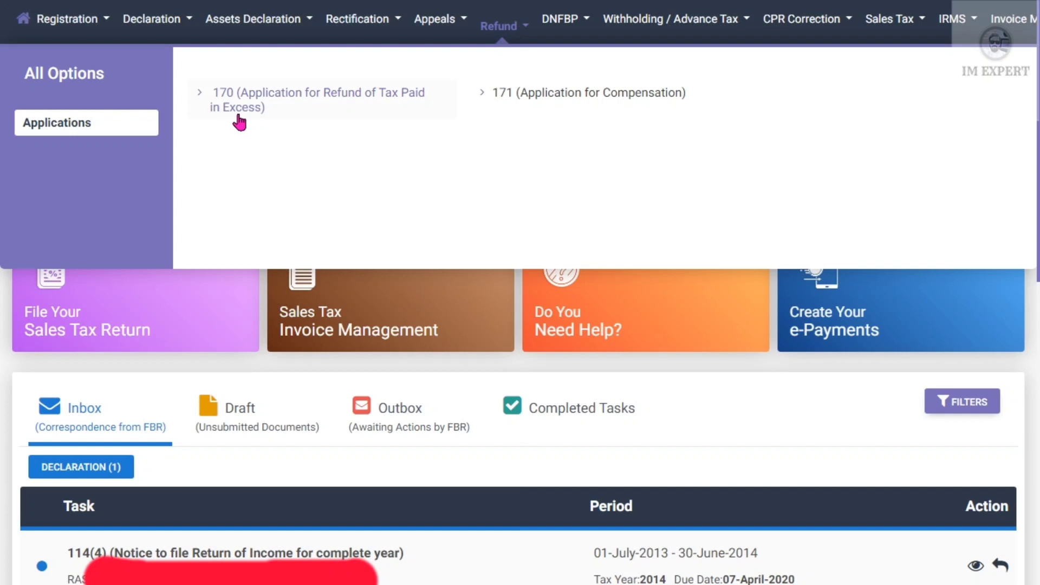
left_click(284, 101)
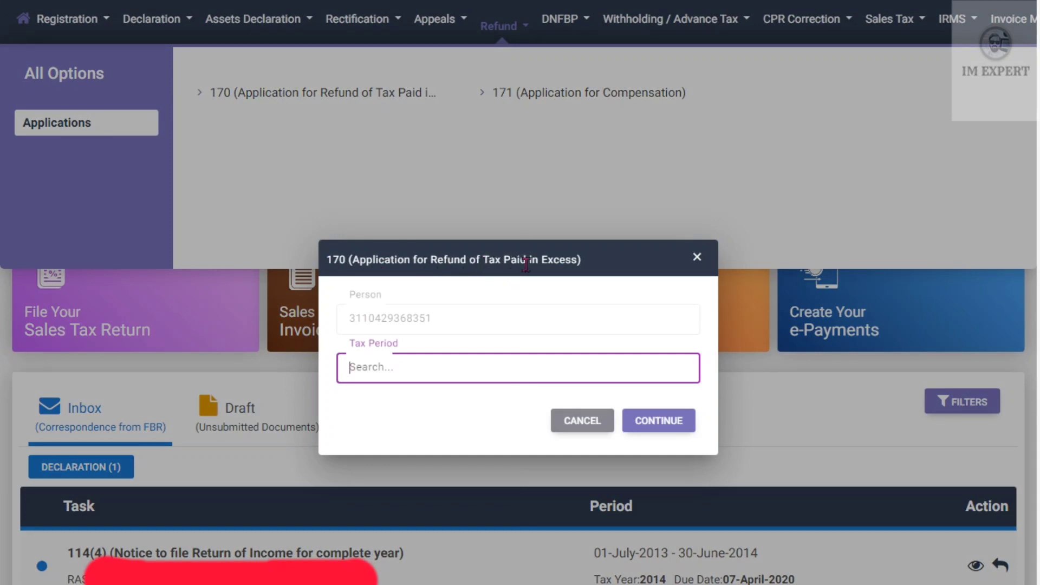
left_click(395, 369)
type("2")
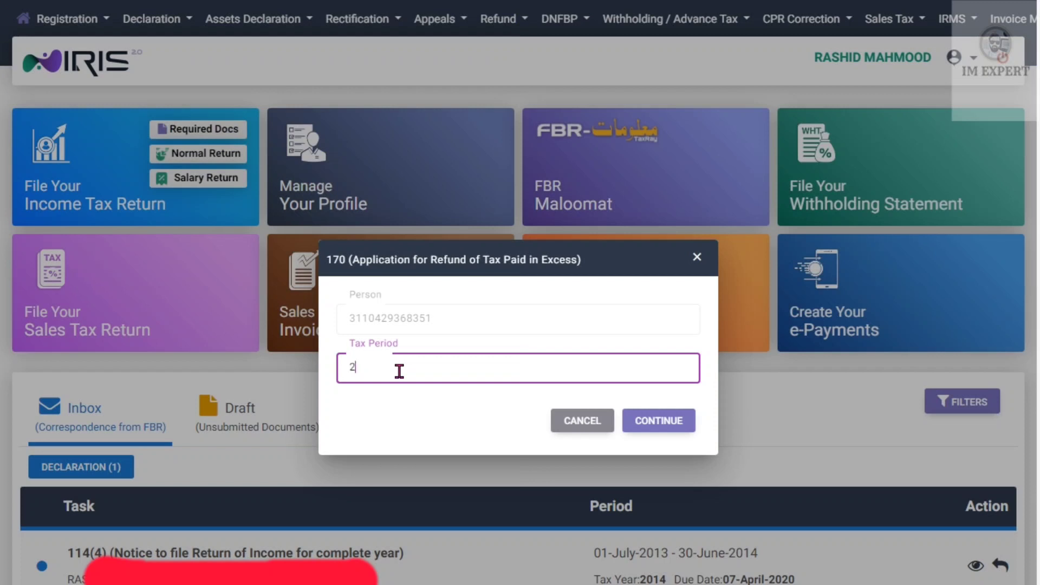
type("023")
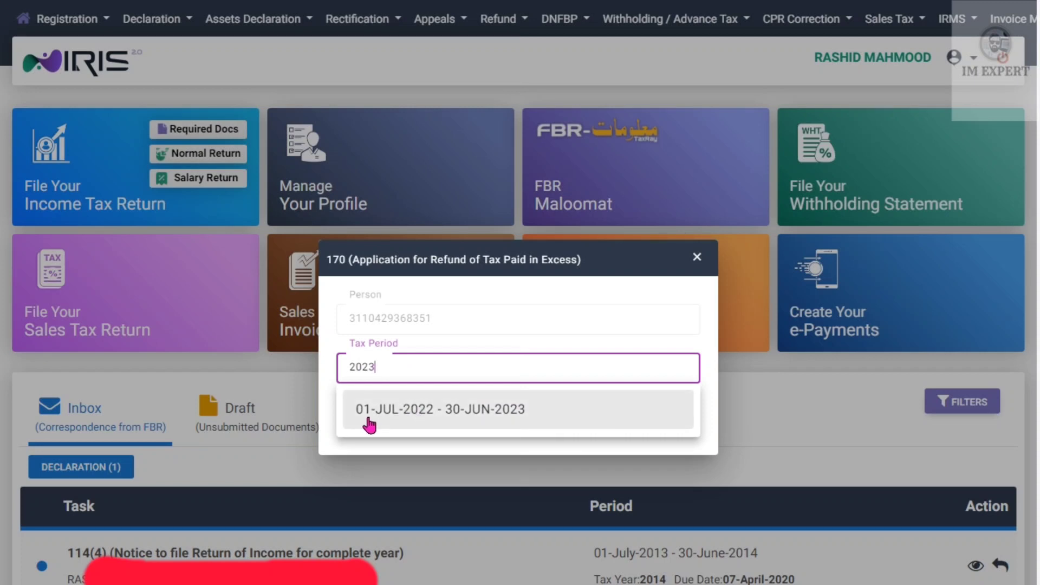
left_click(430, 412)
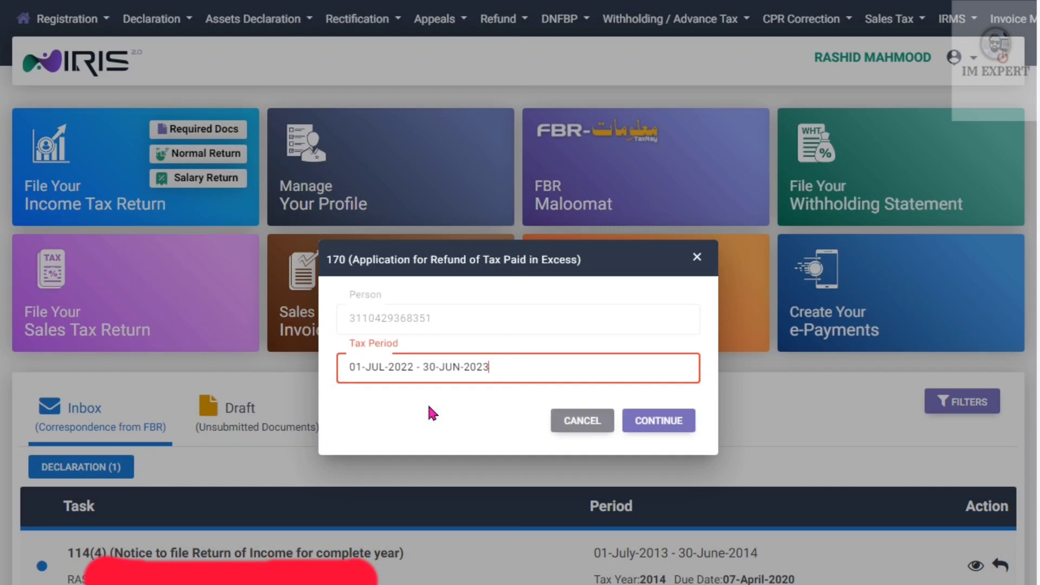
left_click(673, 426)
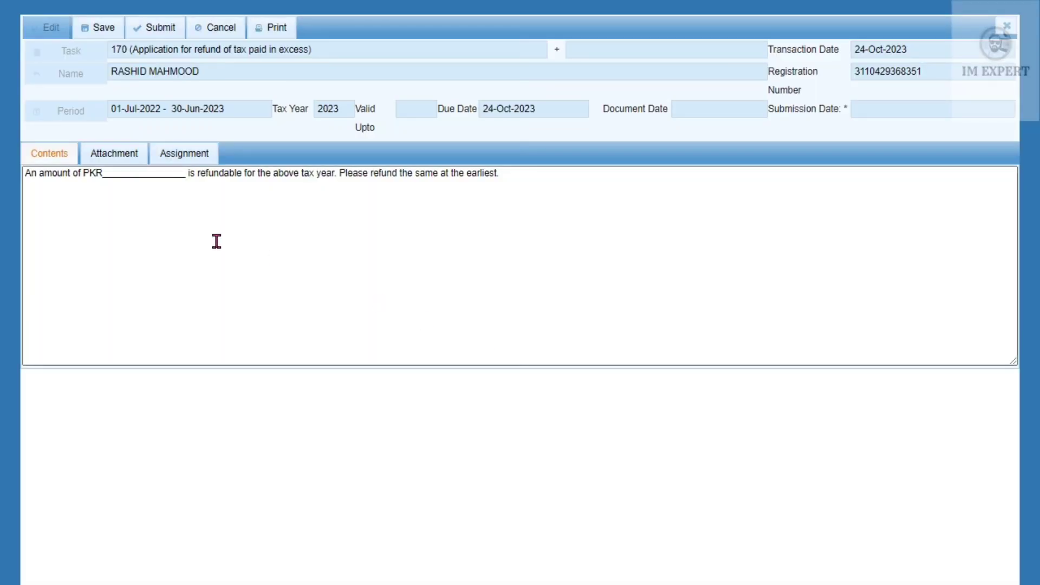
Step: Replace the blank in the refund application's text with 4302, separated from PKR by a space
left_click_drag(25, 173, 506, 185)
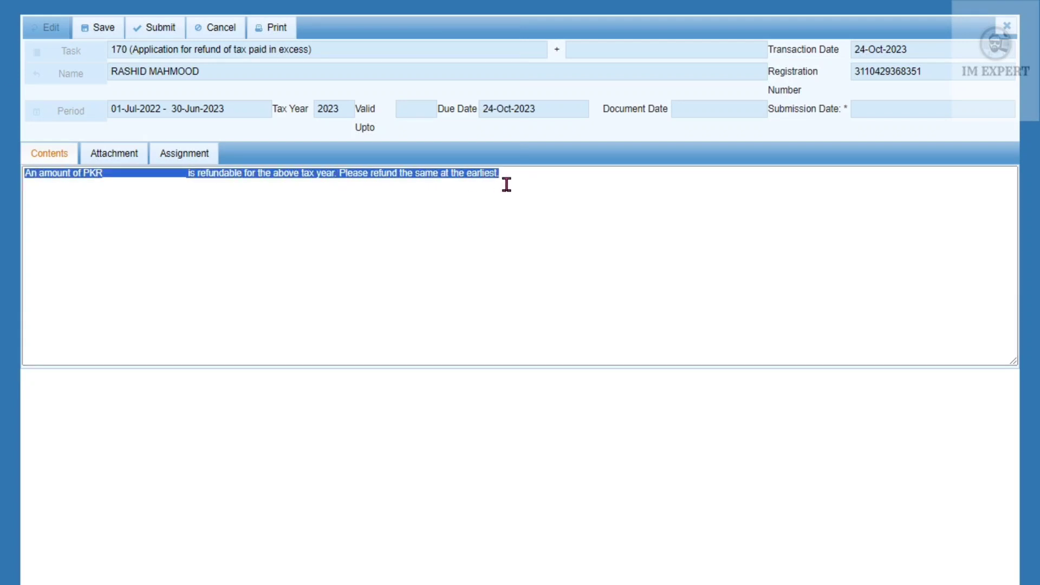
left_click(368, 217)
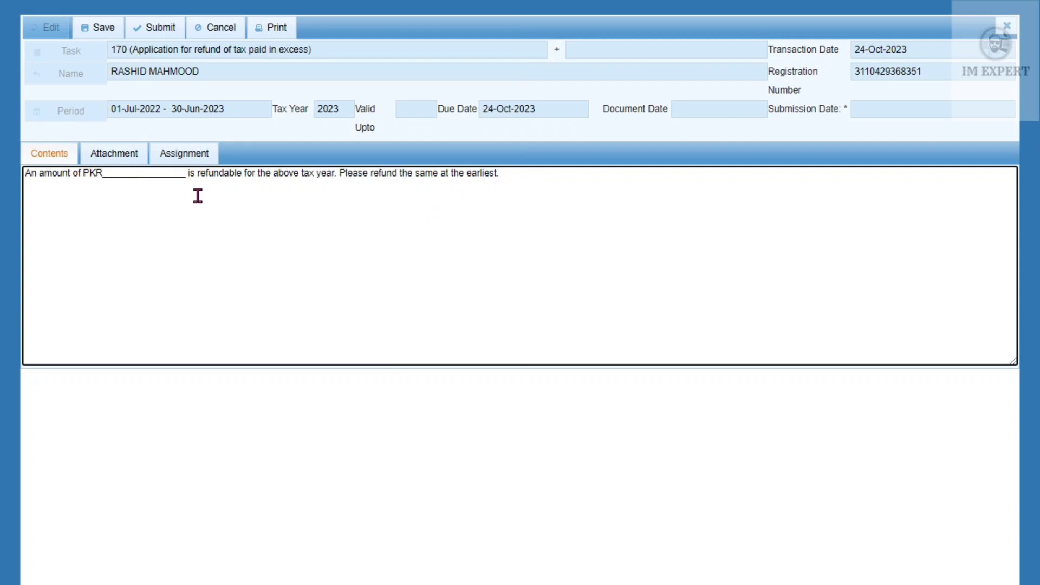
left_click_drag(190, 178, 103, 182)
type("43")
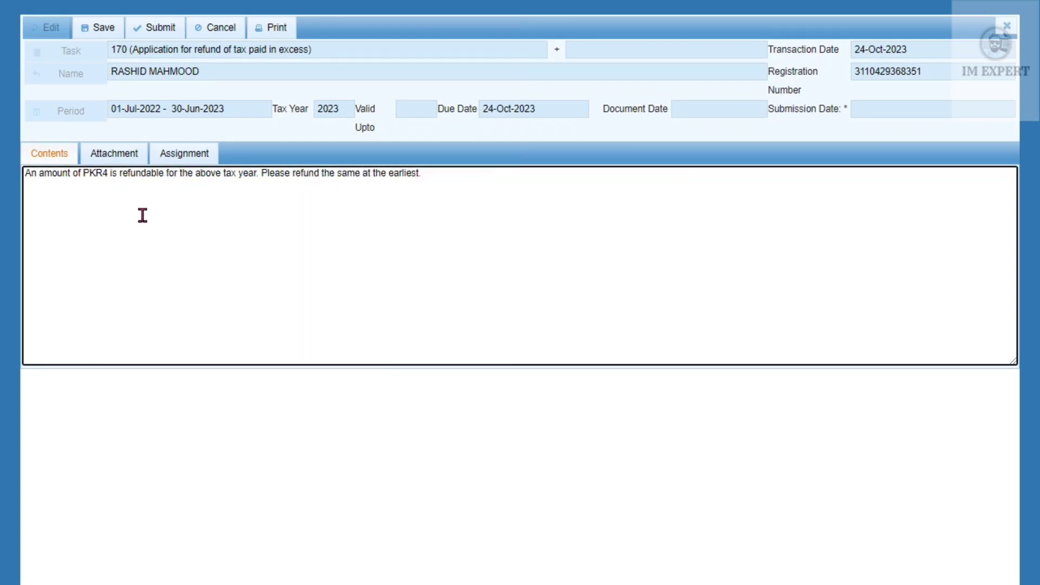
type("0")
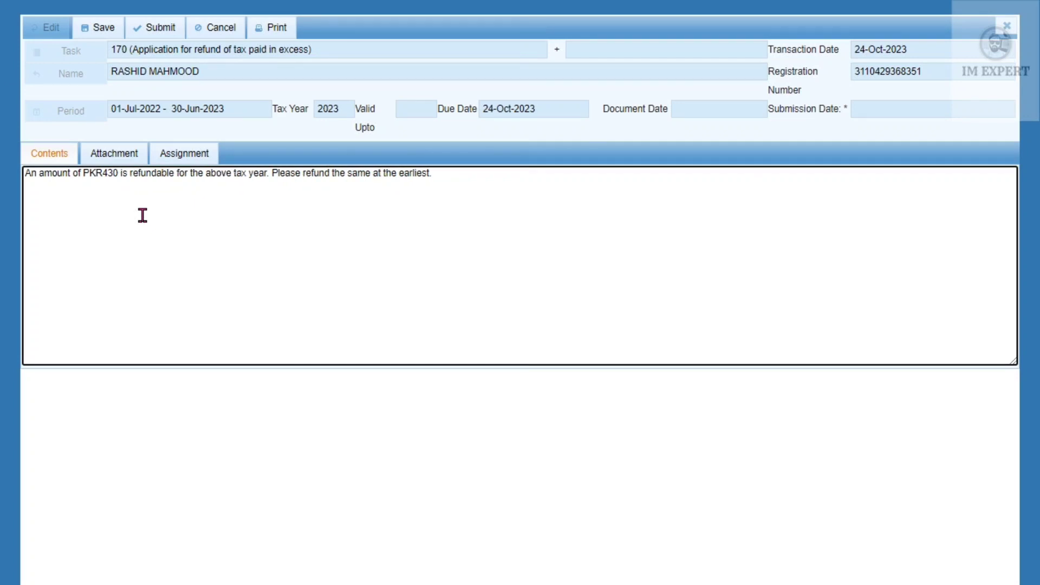
type("2")
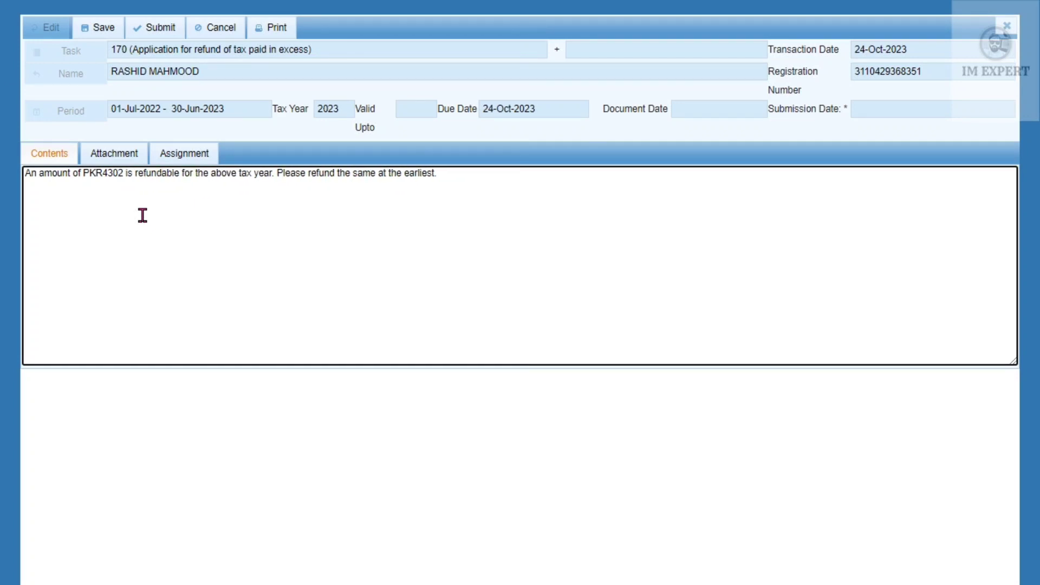
left_click(104, 174)
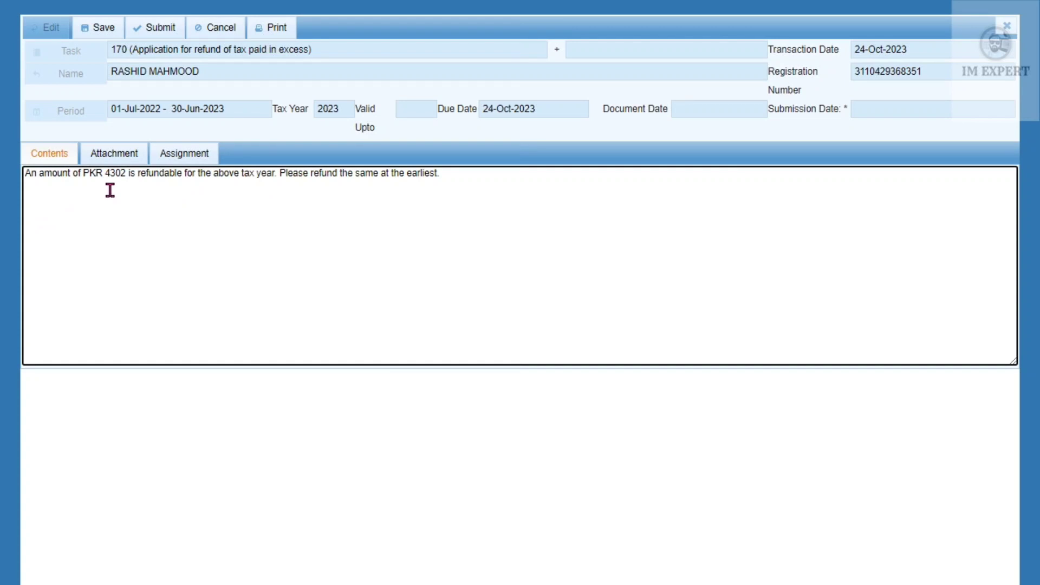
Step: Attach the newest 114(1) Return of Income PDF for 2023 from Downloads as evidence with the refund application
left_click(109, 157)
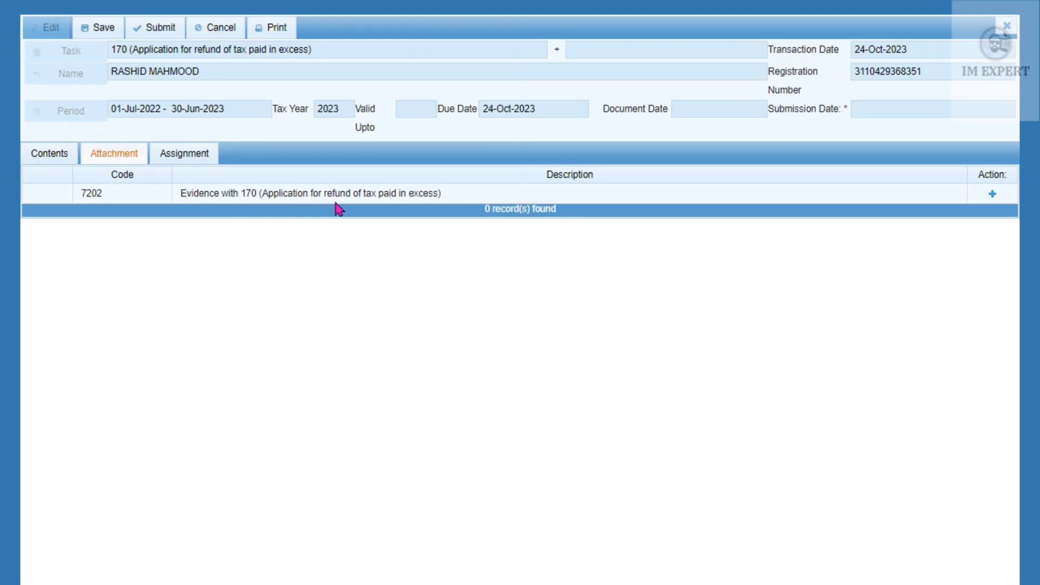
left_click_drag(181, 193, 206, 195)
left_click(225, 222)
left_click(992, 195)
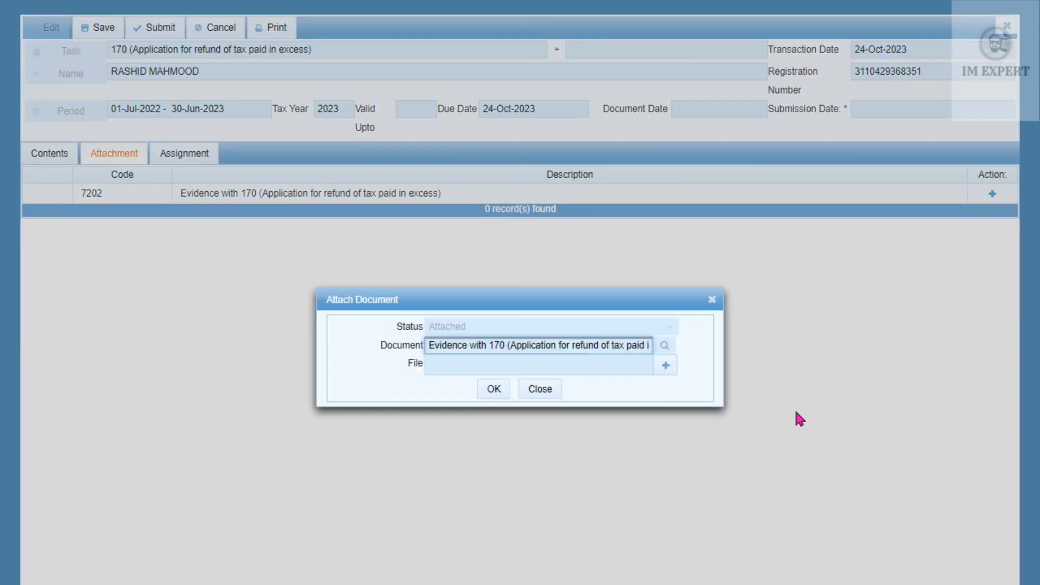
left_click(612, 366)
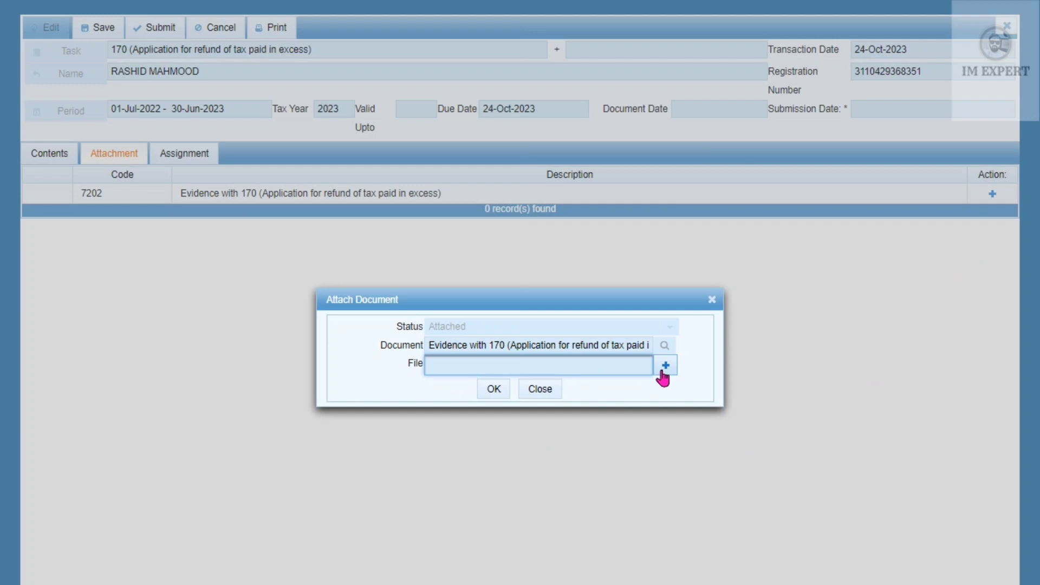
left_click(667, 372)
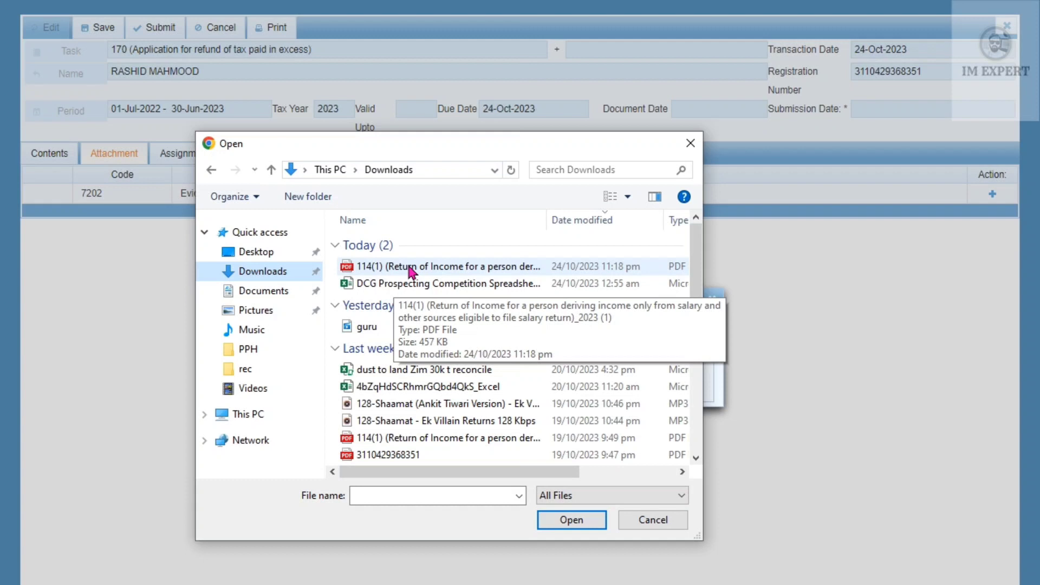
left_click(410, 268)
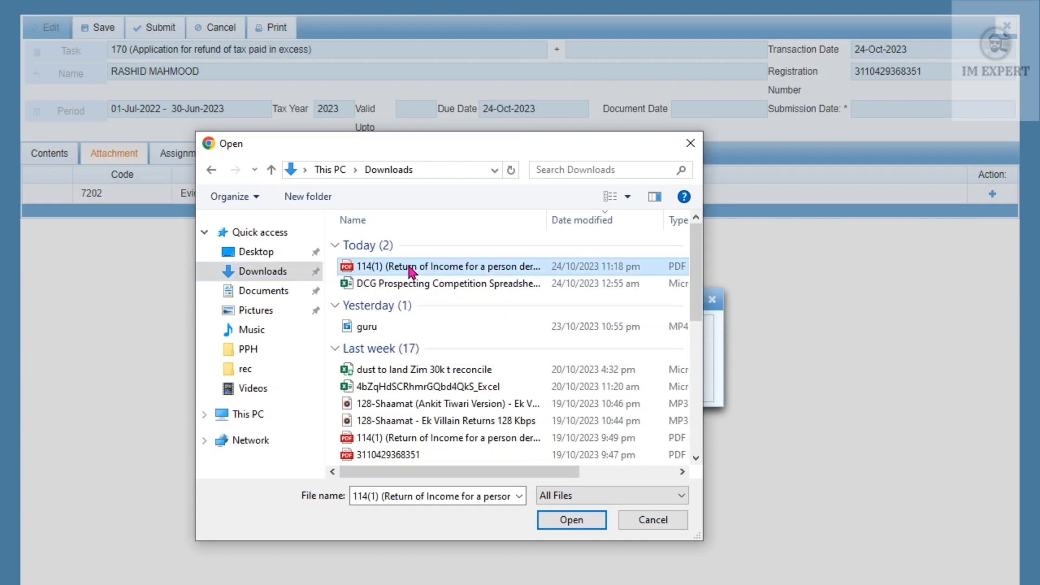
left_click(571, 520)
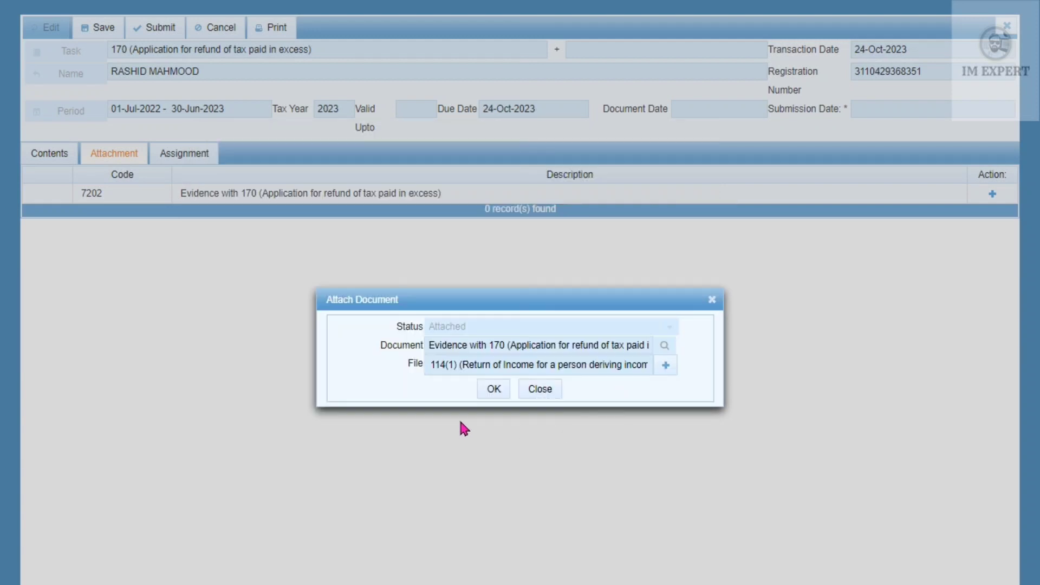
left_click(491, 390)
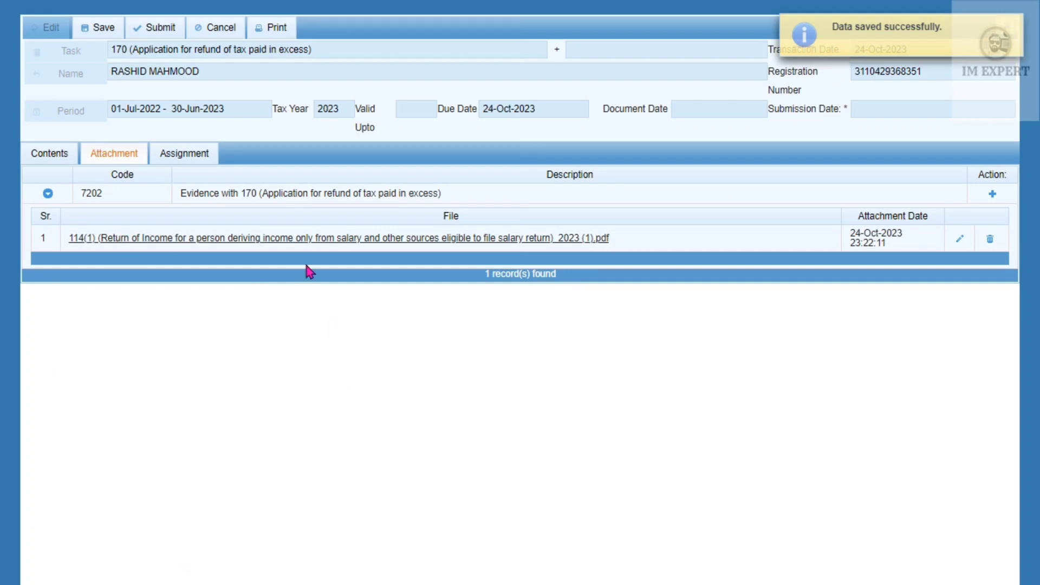
Step: Open and dismiss a further Attach Document form without adding a file, and close the refund application
left_click(994, 194)
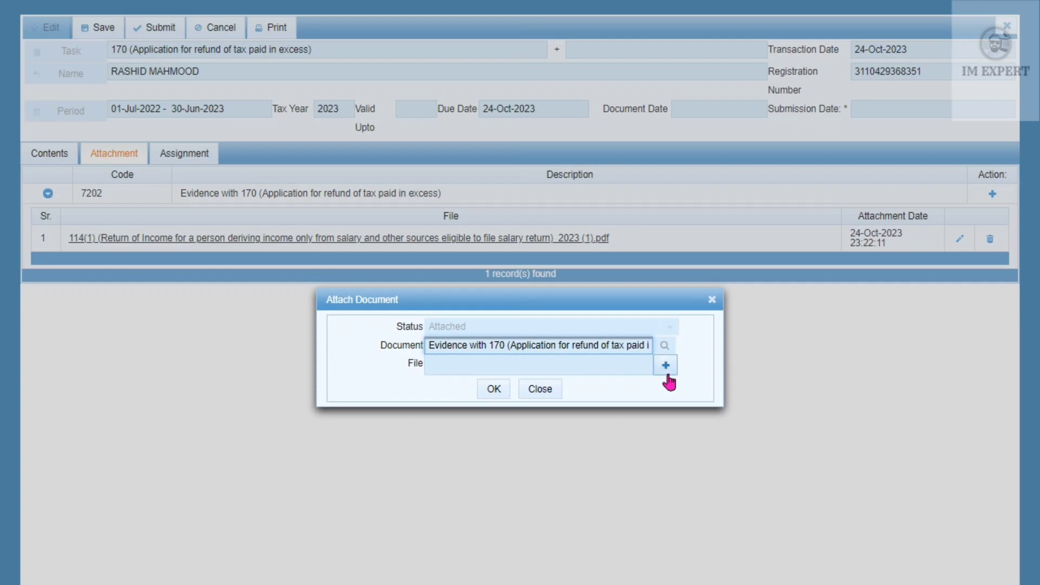
left_click(547, 401)
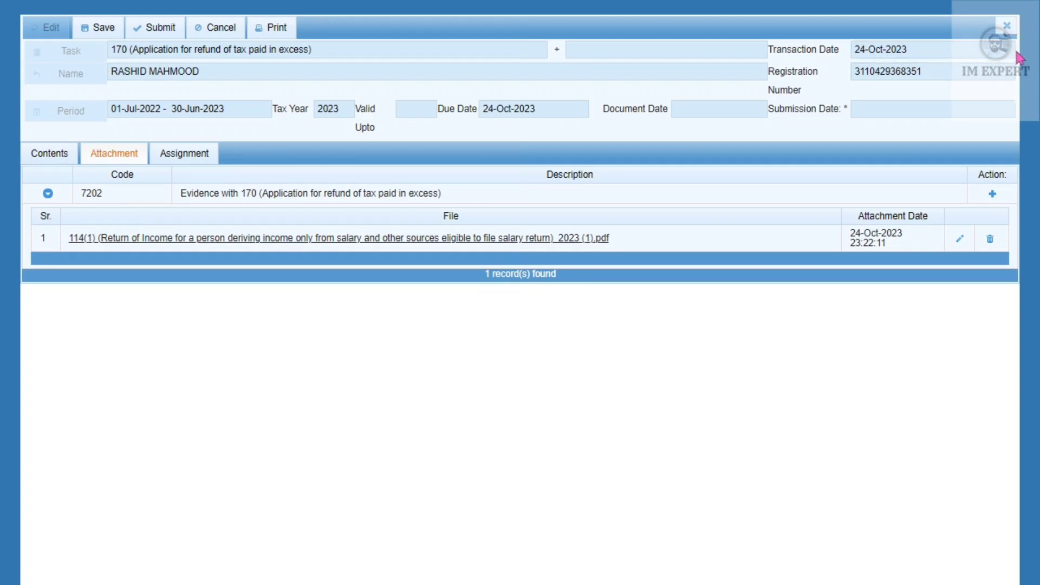
left_click(1009, 33)
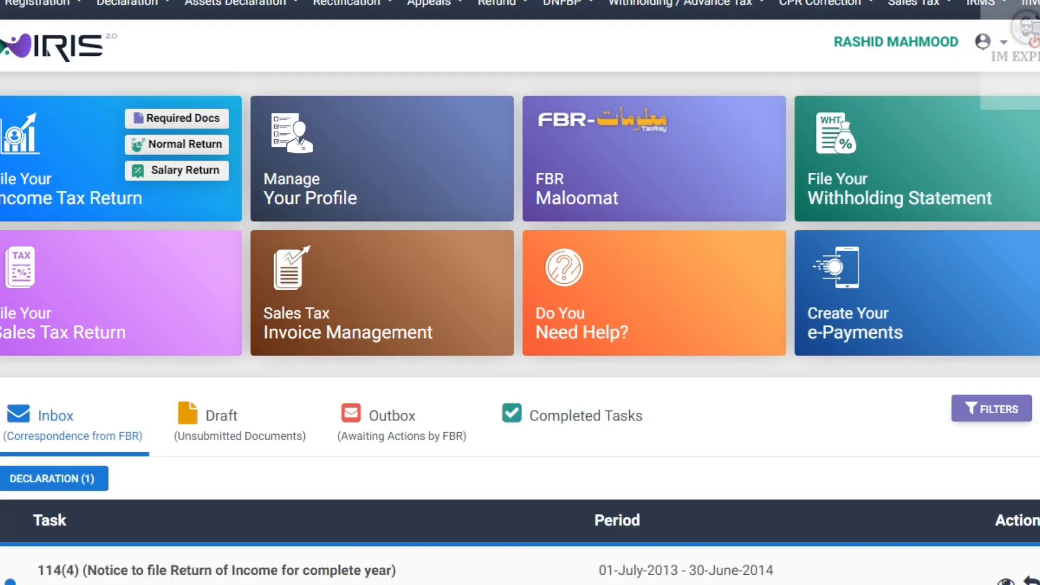